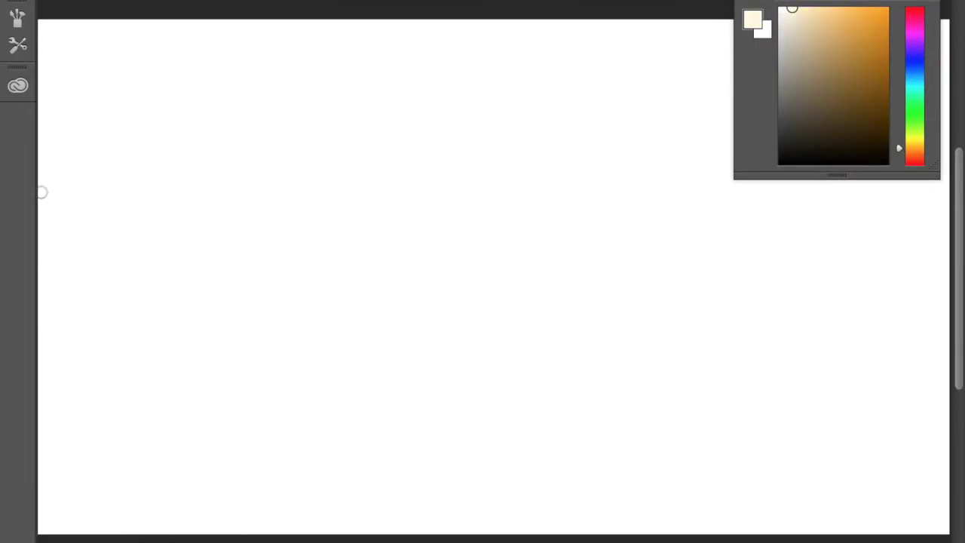
Step: Paint more tan strokes across the face blob, then dab light pink touches onto it
mouse_move(283, 276)
mouse_down()
mouse_move(280, 95)
mouse_move(316, 153)
mouse_move(287, 201)
mouse_move(188, 226)
mouse_up()
click(899, 135)
mouse_move(319, 119)
mouse_down()
mouse_move(260, 203)
mouse_move(271, 121)
mouse_up()
click(899, 24)
click(800, 24)
drag(249, 207, 312, 222)
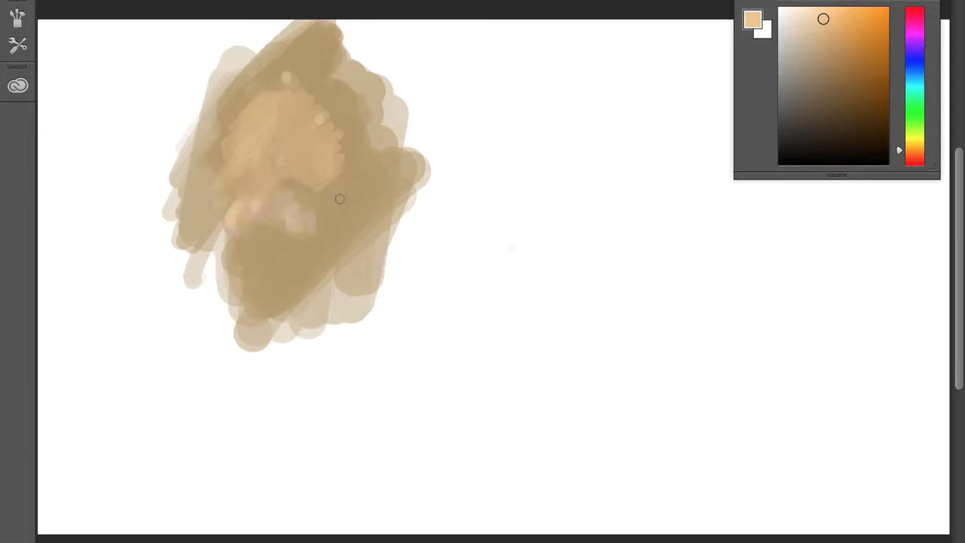
Step: Paint lighter peach strokes for the nose, moustache and both cheeks
drag(272, 144, 245, 222)
drag(285, 109, 252, 189)
drag(245, 260, 324, 260)
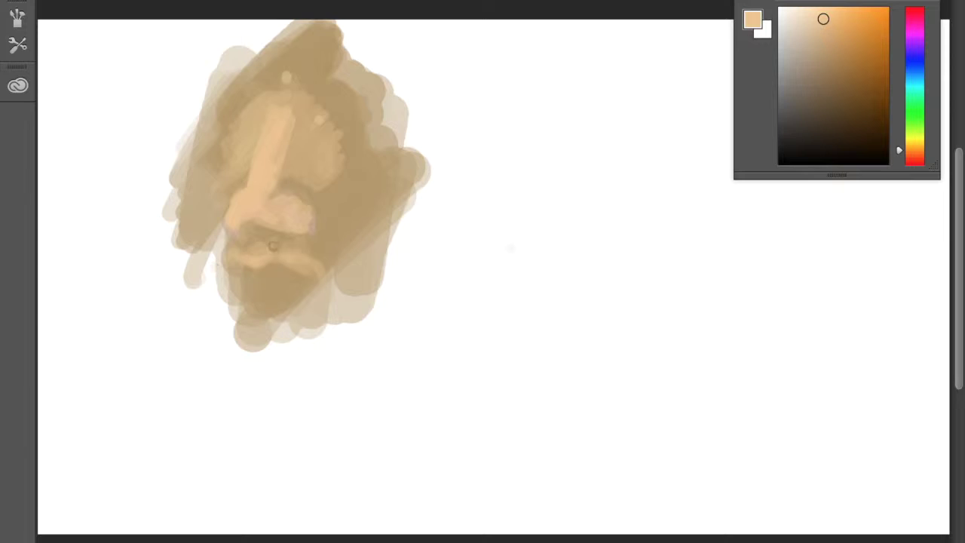
drag(203, 177, 241, 169)
drag(301, 170, 388, 177)
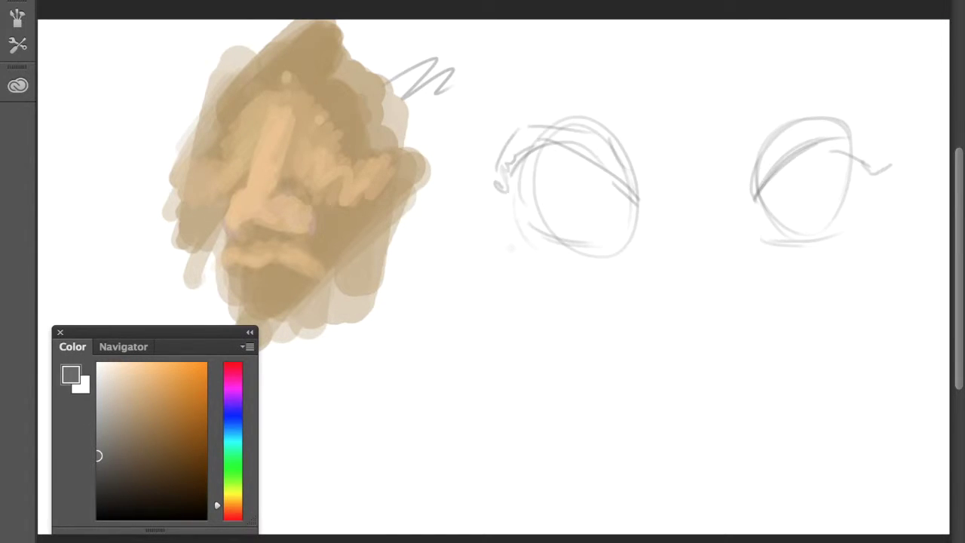
Step: Sketch grey mouth and chin lines, then shade the left eye's iris, upper lid and lower lashes
drag(652, 382, 780, 379)
drag(674, 427, 750, 411)
drag(555, 151, 549, 239)
drag(581, 184, 596, 211)
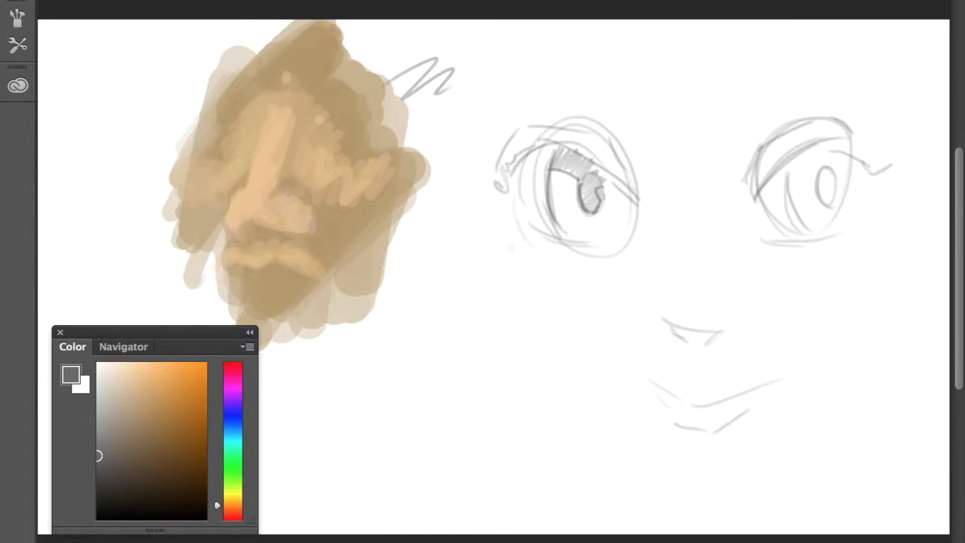
drag(490, 181, 561, 140)
drag(505, 203, 562, 241)
Step: Draw the left eyebrow arc, deepen the left eye's hatching, and darken the nose stroke
drag(498, 113, 622, 94)
drag(639, 207, 642, 240)
drag(554, 147, 634, 214)
mouse_move(550, 147)
mouse_down()
mouse_move(581, 214)
mouse_move(639, 231)
mouse_up()
drag(663, 305, 697, 343)
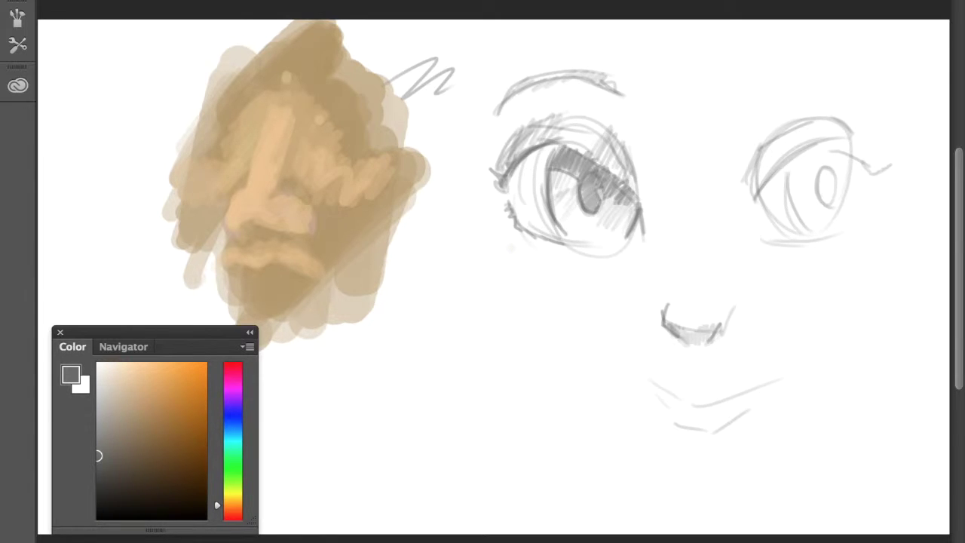
Step: Sketch the right eyebrow, upper lid, iris and lower lid, plus a small mouth stroke
drag(763, 98, 870, 102)
drag(746, 203, 852, 143)
drag(791, 150, 836, 211)
drag(780, 241, 870, 204)
drag(742, 196, 791, 132)
drag(682, 398, 746, 411)
Step: Sketch the lips, left contour and right jawline, then erase and delete the tan study
drag(550, 358, 698, 501)
drag(482, 139, 572, 339)
drag(708, 499, 820, 454)
key(e)
drag(354, 320, 418, 67)
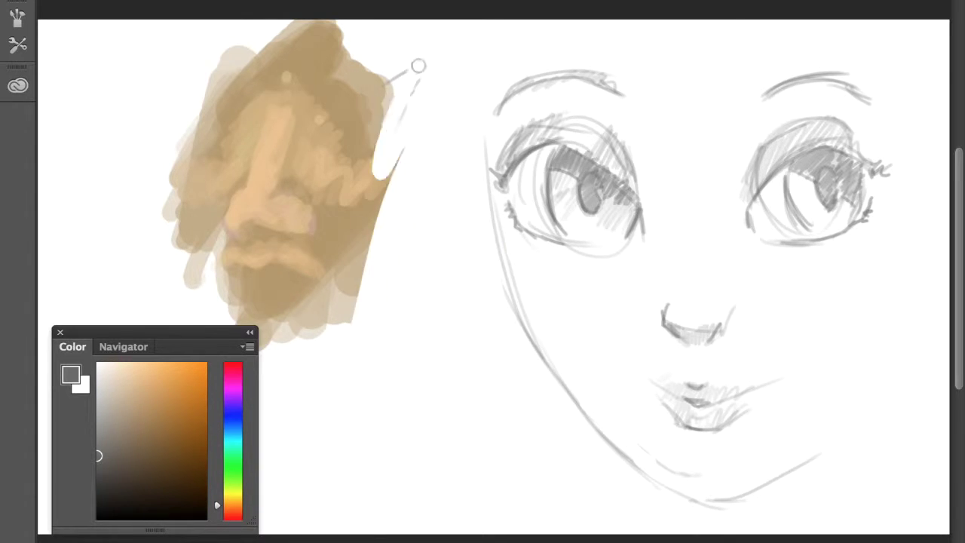
key(Delete)
Step: Draw the right face contour and a hair line, then hatch around the eyes and add dark lash lines
drag(528, 301, 347, 316)
drag(778, 167, 757, 316)
mouse_move(313, 26)
mouse_down()
mouse_move(320, 313)
mouse_move(312, 241)
mouse_up()
drag(570, 214, 690, 150)
drag(305, 194, 369, 157)
mouse_move(603, 178)
mouse_down()
mouse_move(684, 155)
mouse_move(631, 237)
mouse_up()
drag(682, 173, 710, 194)
Step: Lighten sketch lines around the left eye and chin, then draw and hatch the neck
drag(362, 173, 332, 331)
drag(462, 462, 520, 489)
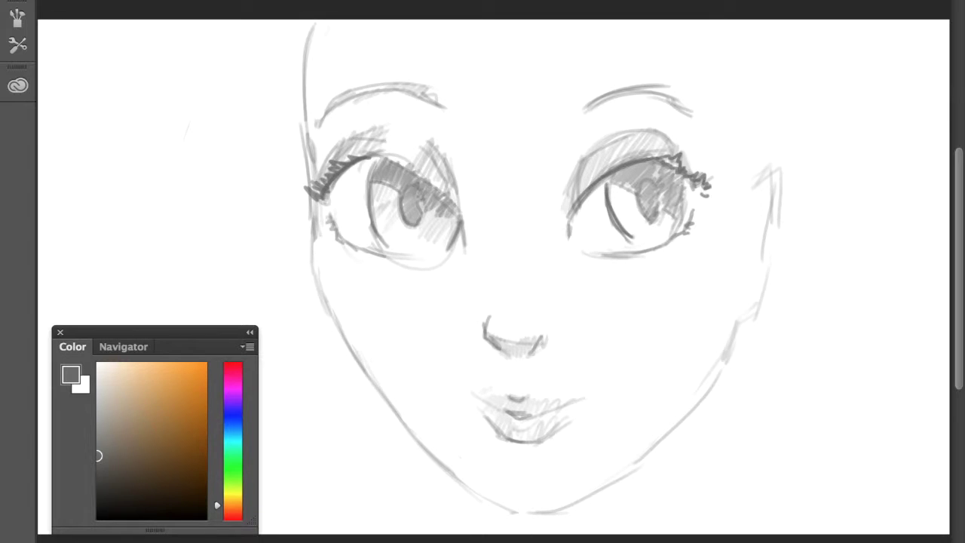
drag(355, 196, 324, 249)
drag(317, 166, 331, 332)
drag(517, 138, 502, 97)
drag(701, 354, 640, 460)
drag(422, 441, 452, 489)
drag(543, 192, 603, 125)
Step: Hatch shading on both eyebrows, between the brows, along the hairline and on the cheek
drag(538, 75, 685, 52)
drag(332, 72, 430, 61)
drag(302, 71, 433, 45)
drag(512, 128, 566, 79)
drag(433, 79, 464, 132)
drag(301, 15, 340, 309)
Step: Switch to a darker grey and darken the face outline, lashes, irises and eye lines
click(98, 478)
drag(309, 151, 377, 113)
drag(355, 135, 445, 181)
drag(618, 173, 671, 129)
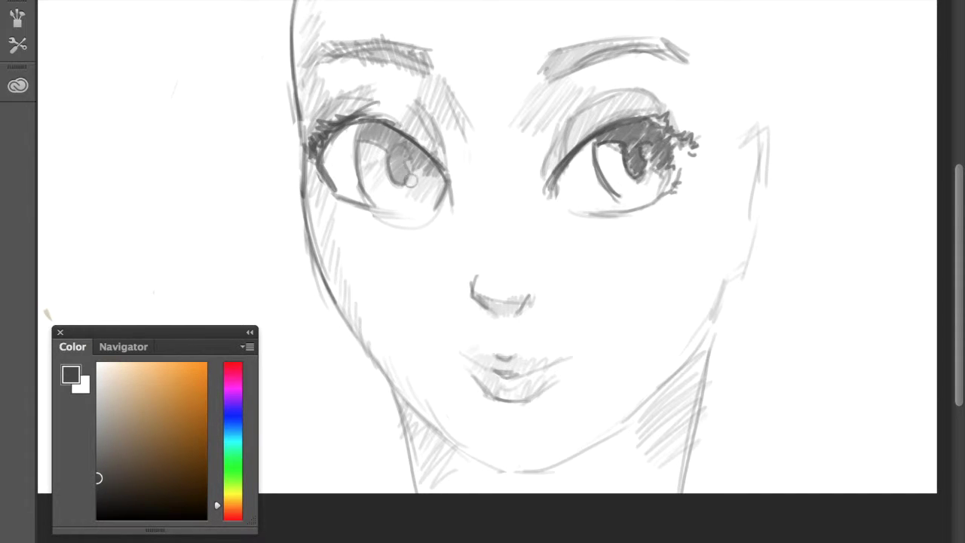
drag(362, 124, 437, 173)
drag(573, 158, 682, 124)
Step: Lay broad soft-pink strokes over the face and blend them into smooth skin
drag(592, 211, 682, 177)
click(111, 369)
drag(264, 211, 678, 8)
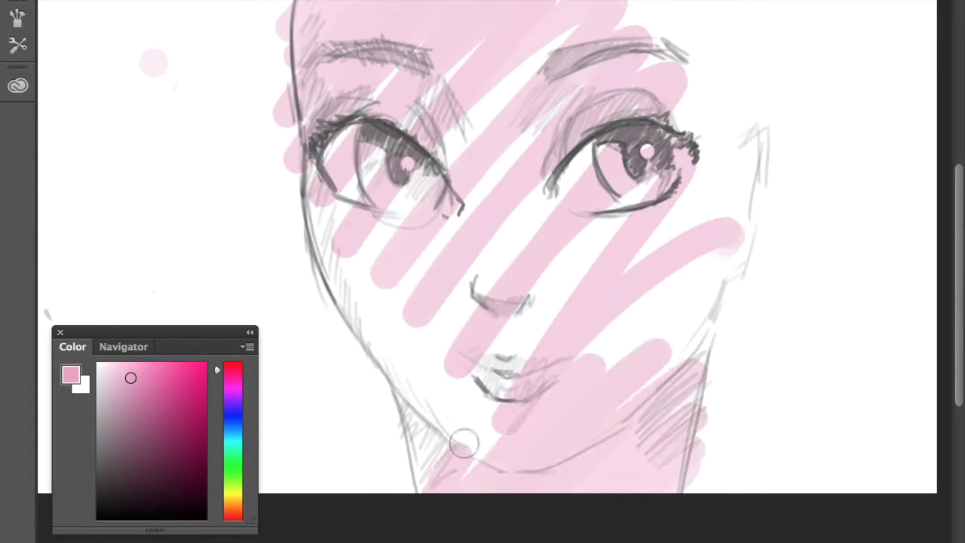
drag(452, 376, 739, 226)
drag(672, 348, 490, 316)
drag(739, 76, 251, 123)
drag(286, 196, 352, 370)
Step: Add deeper pink near the left eyebrow and under both brows
click(155, 385)
drag(113, 105, 211, 23)
drag(347, 75, 588, 90)
click(138, 422)
drag(573, 468, 698, 379)
Step: Paint both irises brown and darken the brows and nose with a deeper pink
click(232, 506)
click(161, 435)
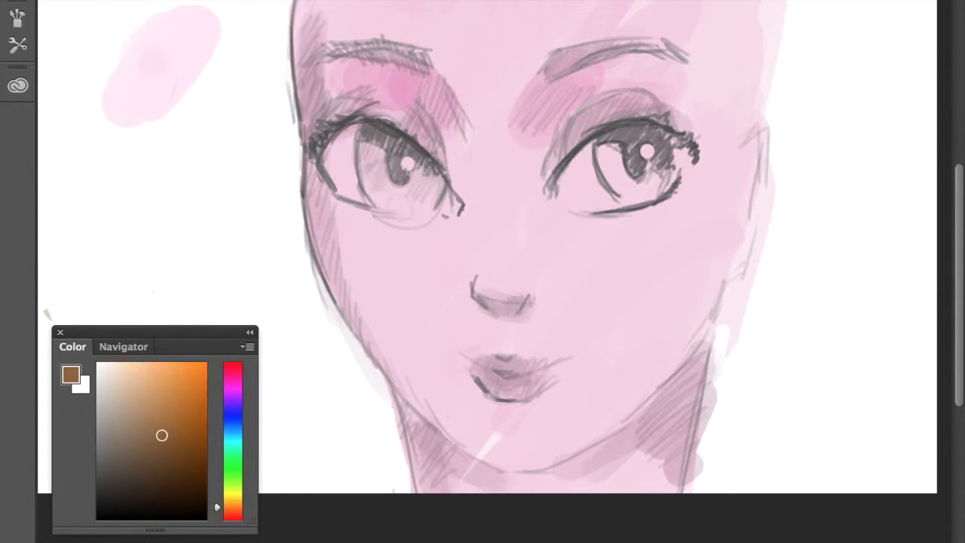
drag(361, 166, 663, 181)
click(113, 370)
click(112, 420)
drag(543, 68, 682, 53)
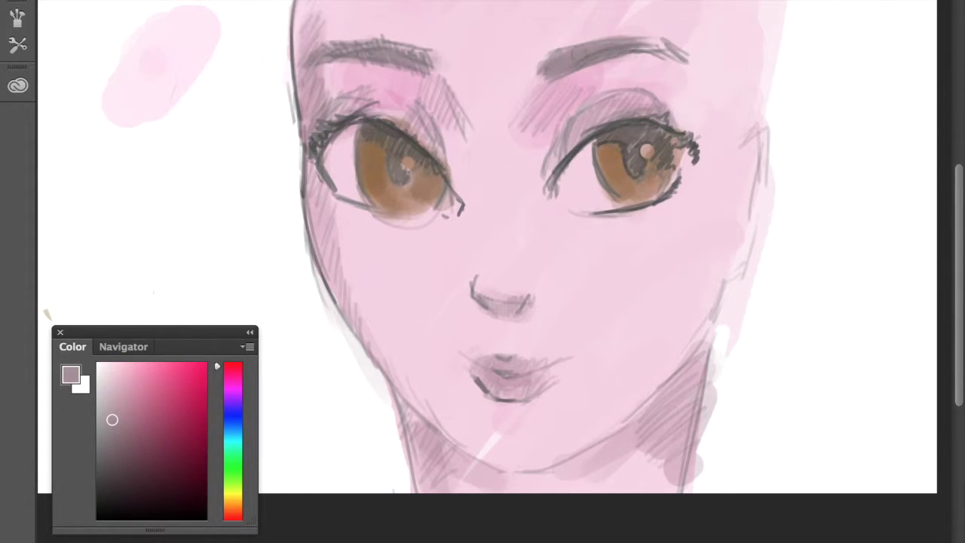
Step: Paint the lips pink, tint the lower face peach, and add pale grey to the eye whites
click(173, 378)
drag(468, 370, 550, 381)
click(232, 513)
click(112, 370)
drag(482, 301, 678, 415)
mouse_move(339, 165)
mouse_down()
mouse_move(580, 164)
mouse_move(614, 188)
mouse_up()
Step: Brighten the eye whites with pale pink, add a nose highlight, and touch up eyes, brows and cheek
click(232, 364)
drag(327, 144, 415, 166)
drag(494, 226, 498, 275)
click(109, 370)
click(232, 505)
drag(332, 60, 422, 83)
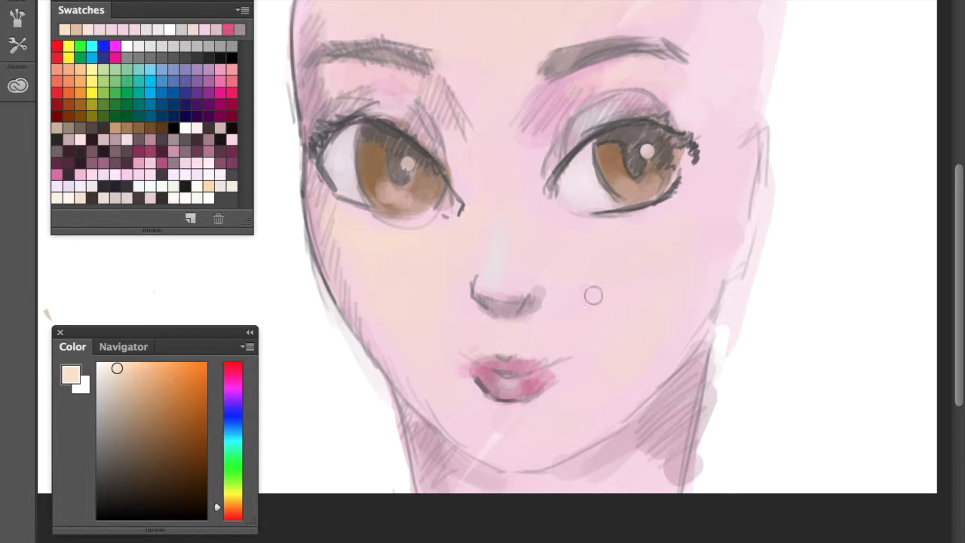
Step: Darken the lips with magenta-pink and lighten the upper eyelid
click(232, 370)
click(161, 409)
drag(471, 369, 554, 381)
click(232, 505)
click(116, 366)
drag(603, 107, 638, 102)
Step: Darken the face contour, eye lines, brows, eyelid and nose in near-black
click(232, 481)
click(98, 496)
mouse_move(287, 4)
mouse_down()
mouse_move(306, 139)
mouse_move(407, 490)
mouse_up()
drag(310, 136, 430, 204)
drag(544, 75, 698, 46)
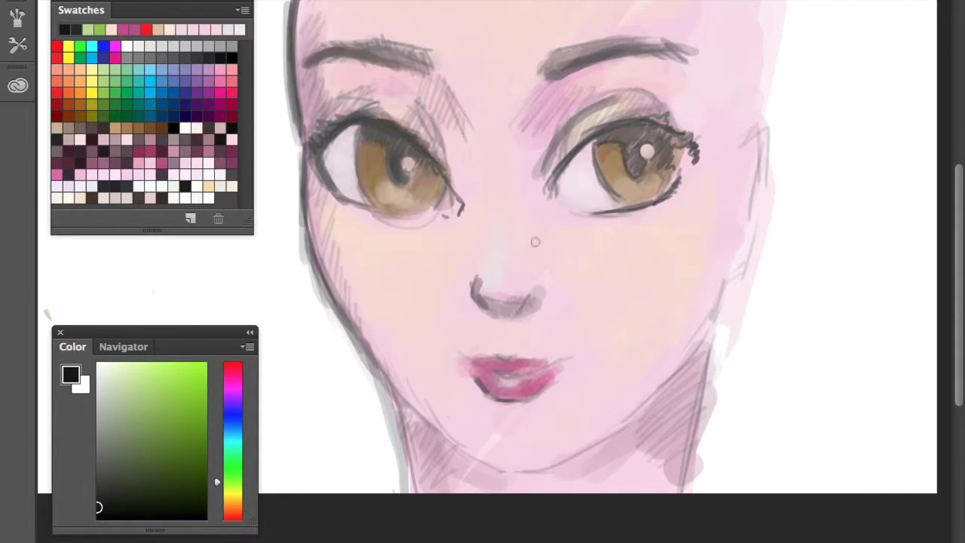
Step: Paint bright orange hair down both sides and around the face
click(217, 504)
click(131, 368)
click(194, 368)
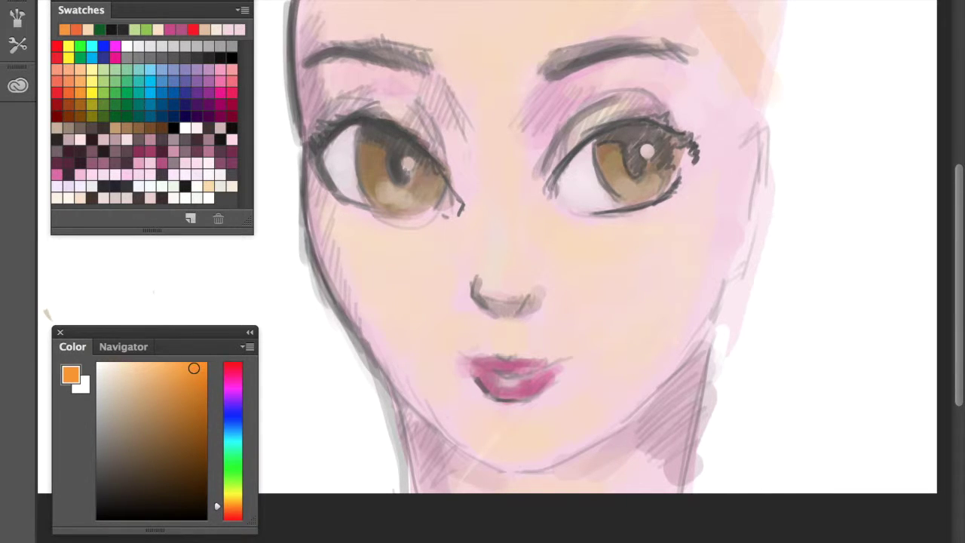
drag(325, 4, 354, 482)
drag(724, 4, 724, 498)
drag(784, 8, 829, 483)
scroll(482, 271, up, 2)
drag(80, 10, 770, 361)
drag(121, 67, 174, 136)
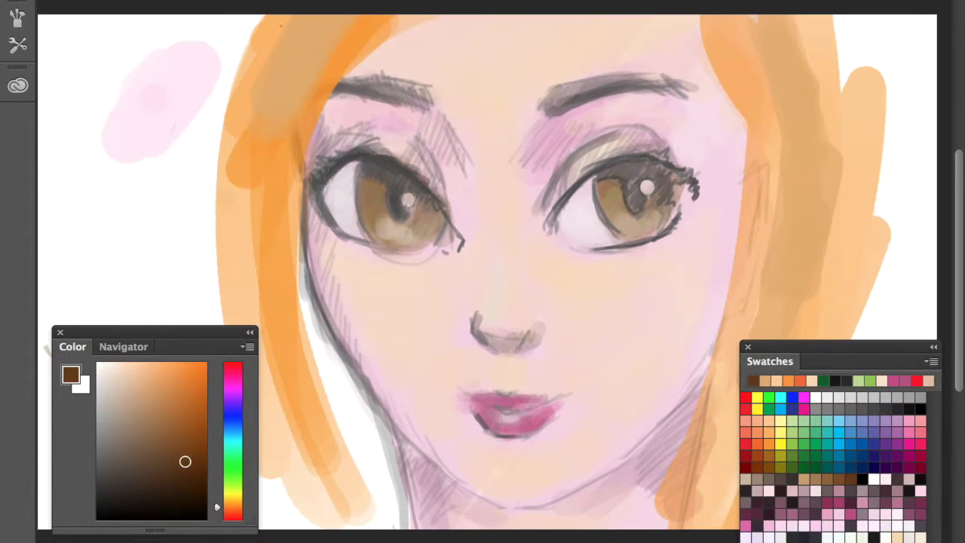
Step: Draw brown hair strand lines and neck hatching, plus a dark line on the left eye
click(185, 461)
drag(407, 22, 362, 497)
drag(663, 15, 670, 528)
drag(302, 256, 392, 467)
Step: Paint bold black lashes on both eyes and darken both irises
click(217, 518)
click(112, 375)
click(98, 498)
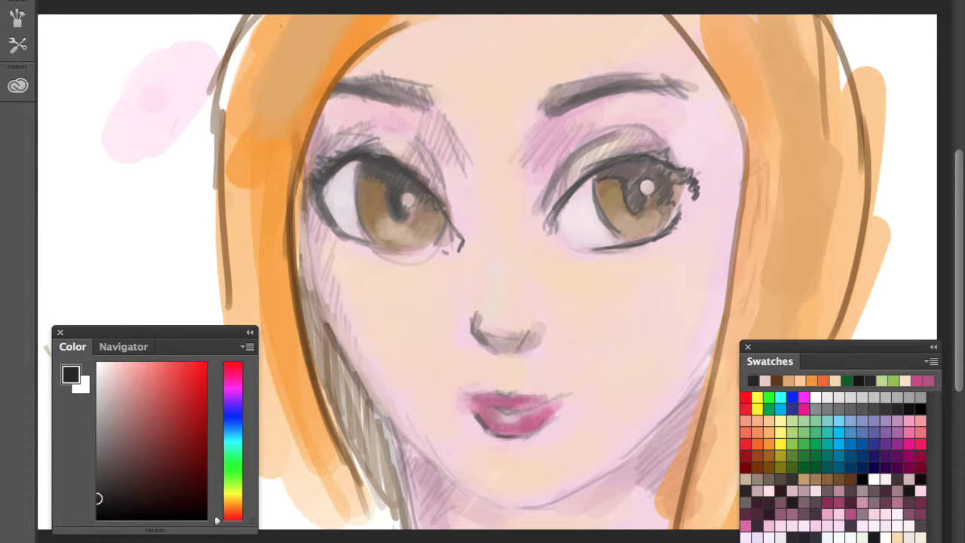
drag(355, 158, 362, 233)
drag(309, 180, 441, 200)
drag(392, 181, 407, 223)
drag(547, 226, 693, 162)
drag(603, 181, 626, 234)
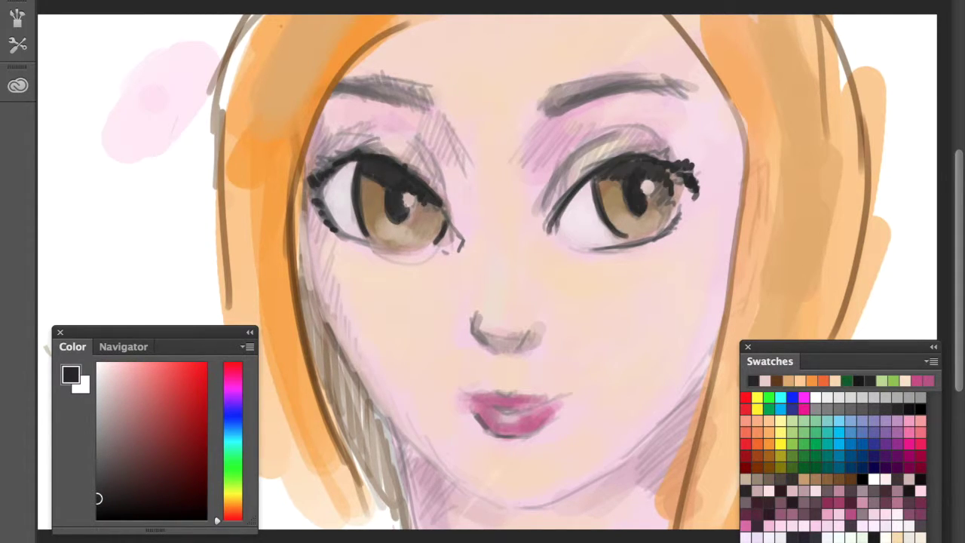
drag(648, 162, 693, 188)
drag(595, 181, 623, 219)
Step: Deepen the lip contours with magenta and bring up the brush presets
click(123, 370)
click(156, 392)
drag(452, 398, 528, 430)
click(168, 414)
right_click(476, 219)
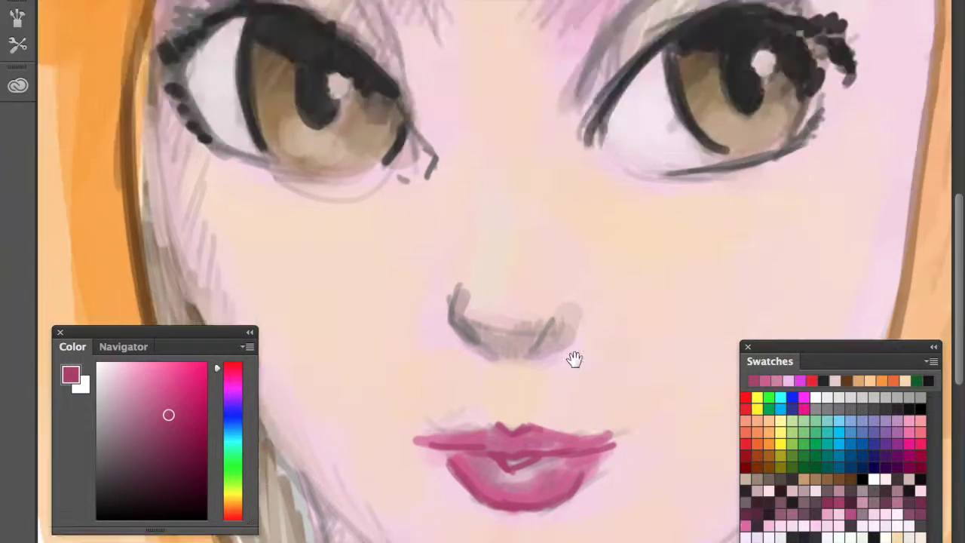
Step: Paint both eyebrows in two shades of orange
click(217, 513)
click(164, 367)
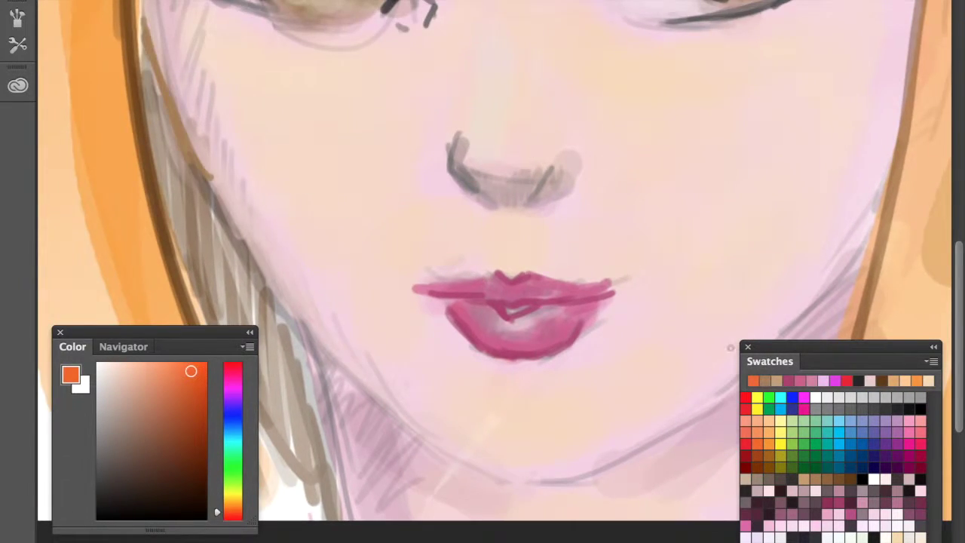
drag(634, 137, 773, 98)
drag(633, 120, 867, 87)
mouse_move(257, 83)
mouse_down()
mouse_move(418, 105)
mouse_move(325, 117)
mouse_up()
click(170, 387)
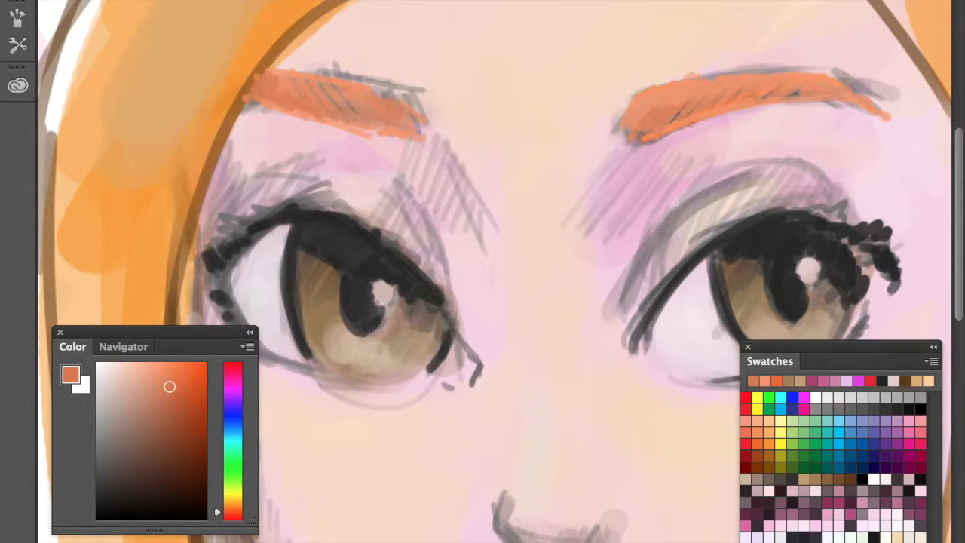
drag(713, 113, 852, 80)
drag(528, 226, 518, 177)
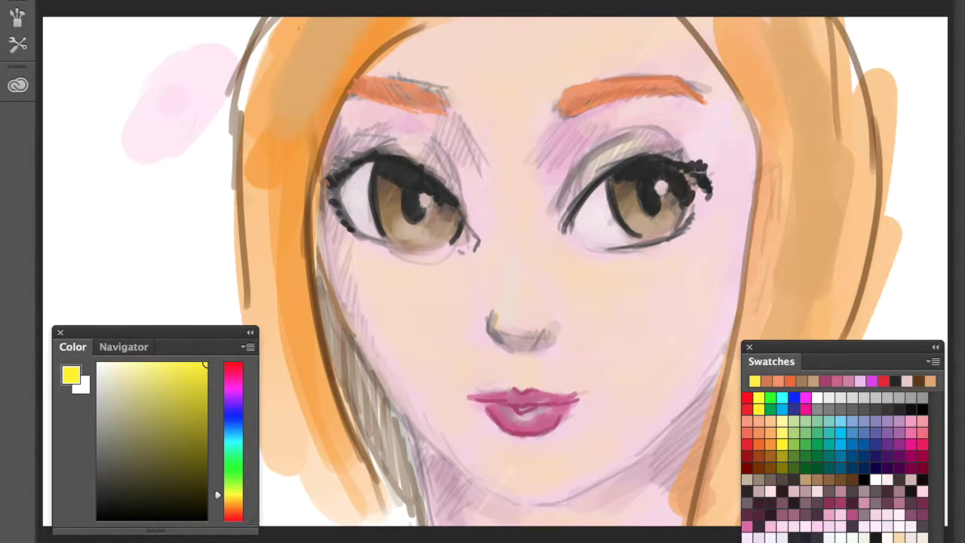
Step: Deepen the left and right hair strands with orange, erasing the pink blob and stray strokes
click(233, 507)
mouse_move(287, 23)
mouse_down()
mouse_move(253, 275)
mouse_move(332, 520)
mouse_up()
click(188, 369)
drag(309, 332, 376, 520)
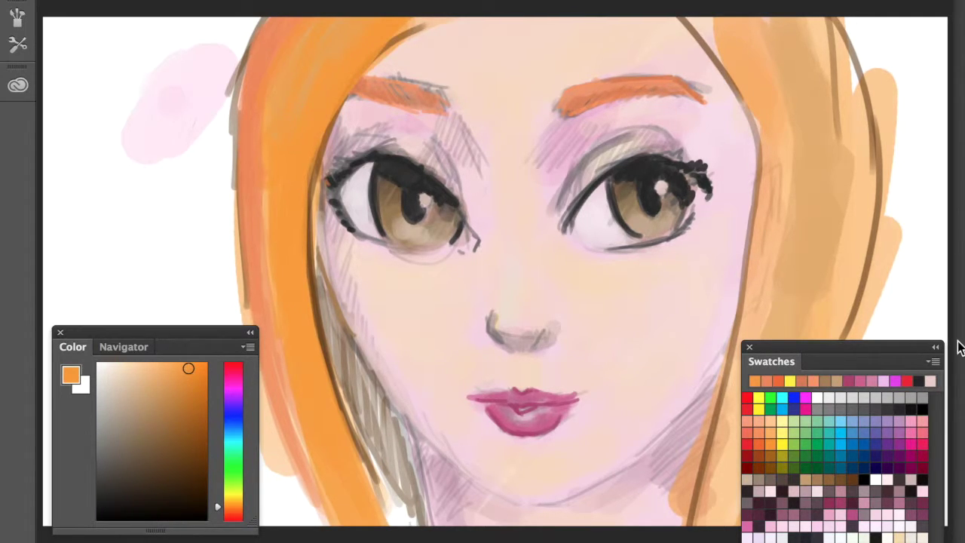
drag(716, 30, 829, 279)
drag(753, 45, 708, 520)
drag(844, 37, 867, 332)
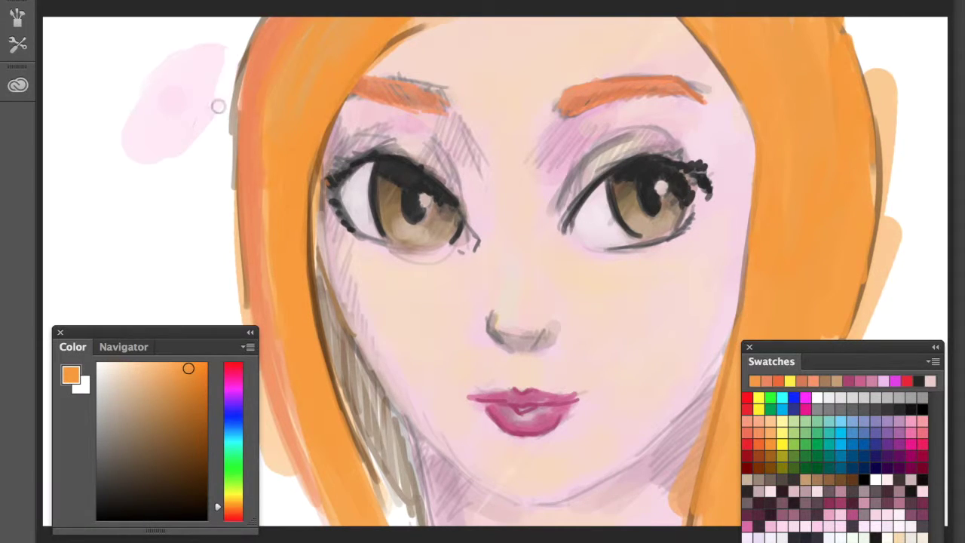
drag(217, 106, 136, 136)
drag(886, 72, 887, 237)
Step: Outline the jaw from chin to right cheek in dark mauve
click(233, 368)
click(166, 420)
click(129, 458)
drag(128, 136, 151, 211)
drag(317, 195, 497, 496)
drag(411, 437, 429, 526)
mouse_move(495, 503)
mouse_down()
mouse_move(634, 462)
mouse_move(727, 370)
mouse_up()
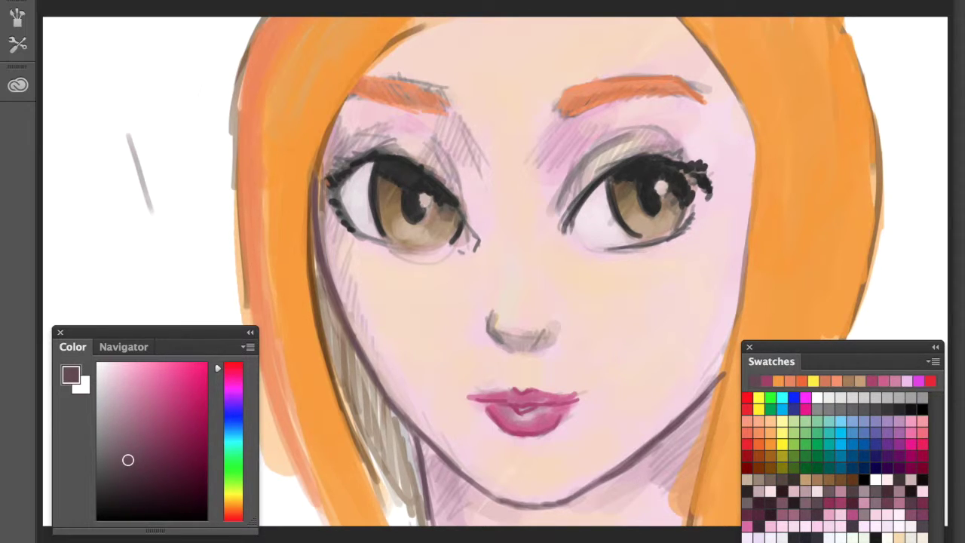
Step: Shade around both eyes in darker mauve and soften the hatching
click(161, 474)
drag(559, 211, 624, 134)
drag(468, 227, 434, 143)
drag(332, 171, 380, 135)
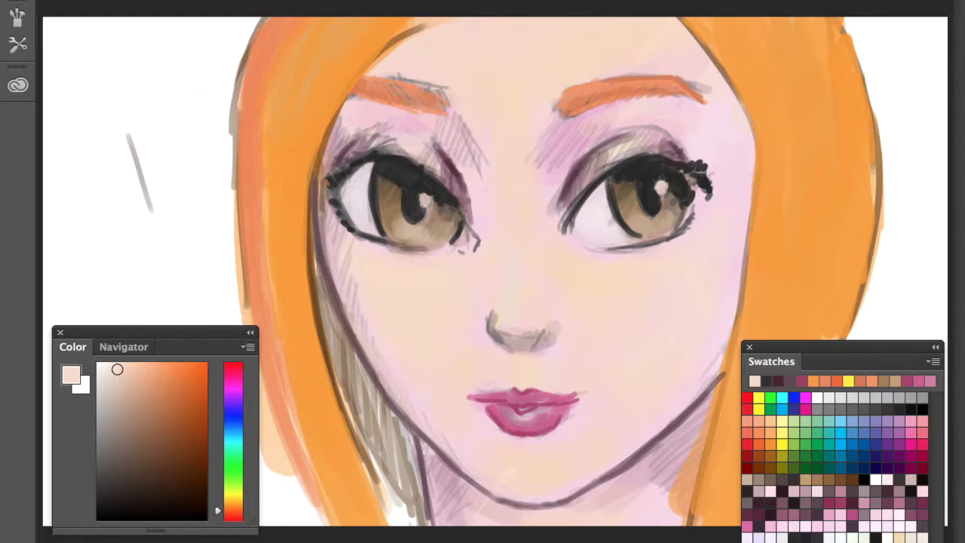
drag(475, 170, 452, 121)
drag(550, 170, 580, 124)
Step: Touch up the left eye and nose lines in pink, then repaint and extend both orange eyebrows
alt+click(645, 113)
drag(400, 162, 429, 144)
alt+click(419, 394)
alt+click(581, 125)
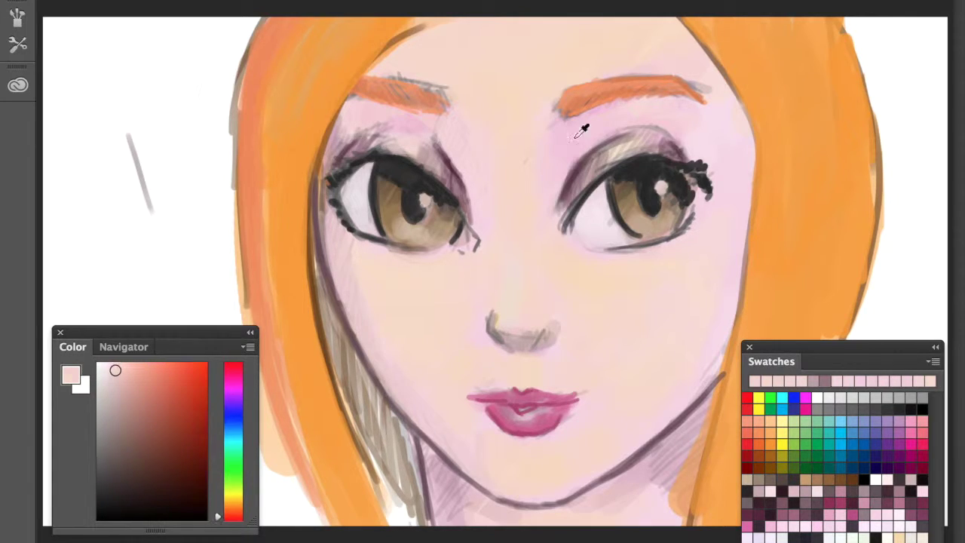
drag(490, 313, 546, 343)
alt+click(561, 90)
drag(392, 83, 449, 110)
drag(551, 117, 603, 83)
Step: Shade the right jaw and the left face contour in mauve
alt+click(679, 460)
drag(649, 503, 688, 452)
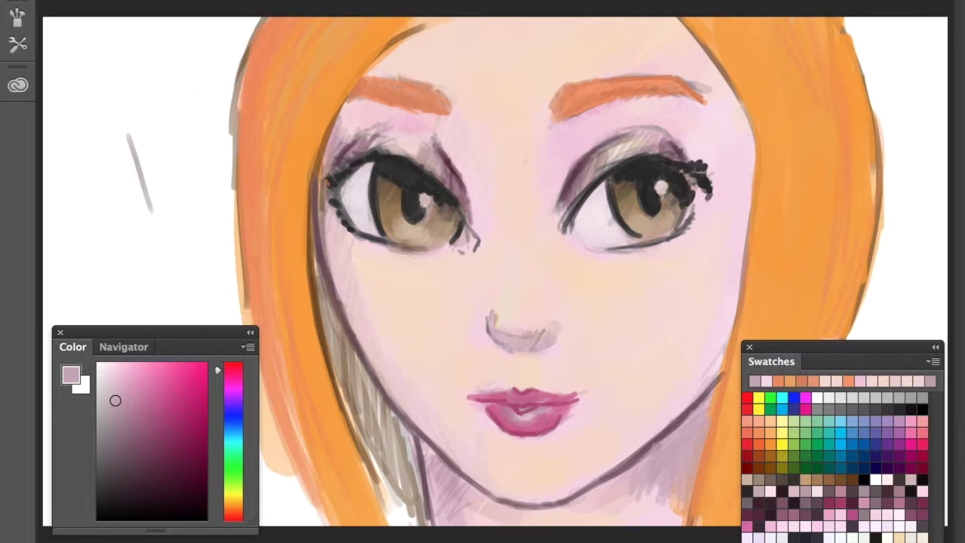
alt+click(678, 468)
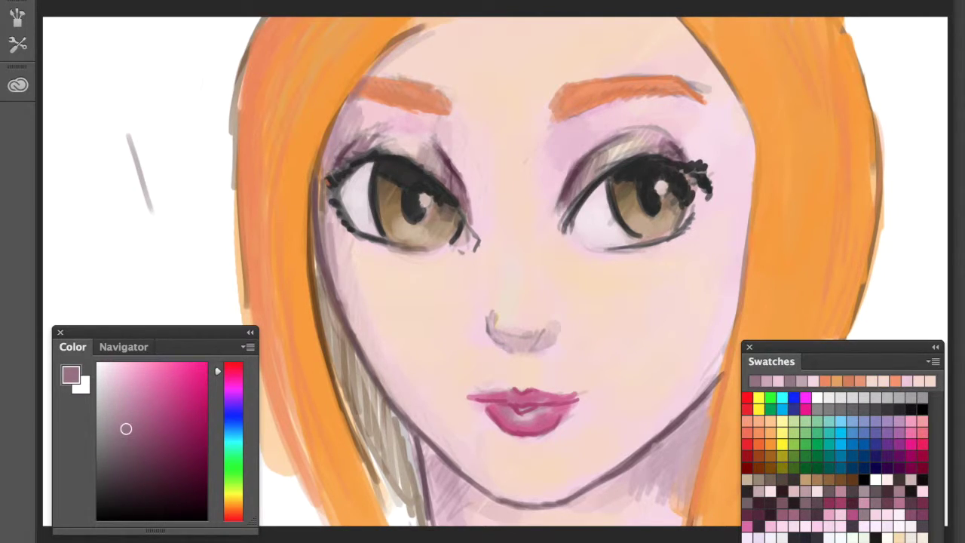
drag(332, 226, 384, 392)
drag(399, 521, 422, 399)
Step: Deepen the mauve shading under the nose and along both sides of the jaw
alt+click(713, 423)
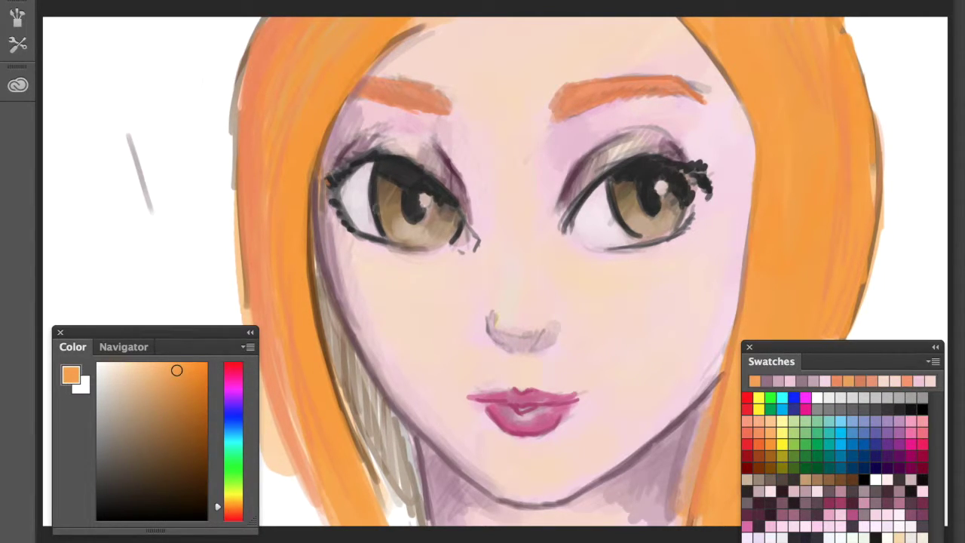
alt+click(452, 475)
drag(493, 331, 554, 343)
drag(423, 444, 482, 501)
drag(678, 422, 596, 494)
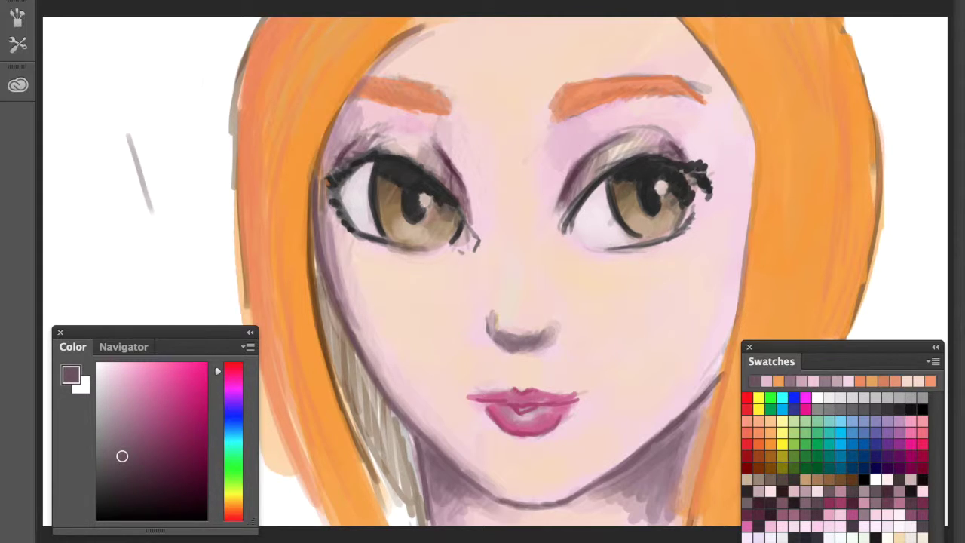
Step: Shade the underside of the jaw in mauve and blend the neck lighter
drag(427, 463, 660, 491)
drag(426, 520, 497, 477)
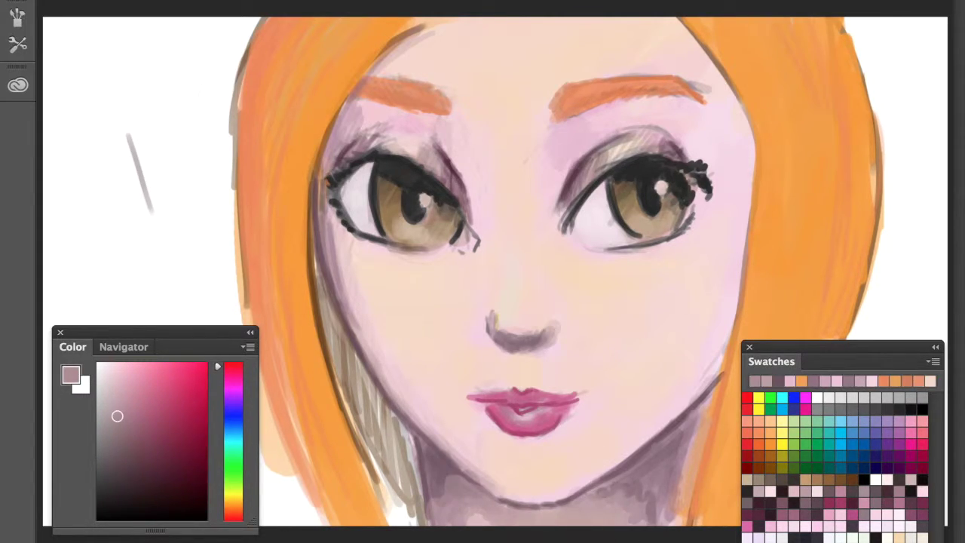
drag(599, 498, 663, 473)
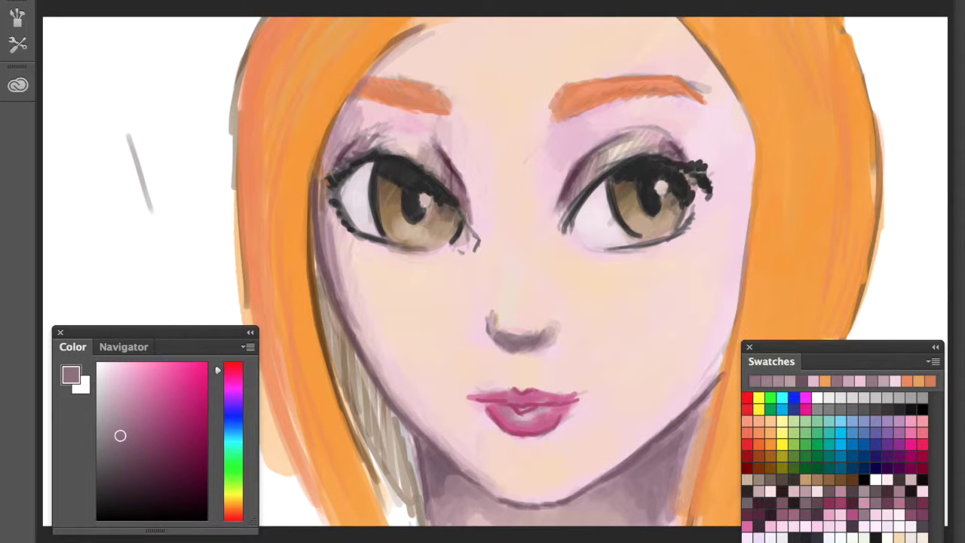
Step: Darken the hair beside both sides of the face with mid brown
alt+click(364, 248)
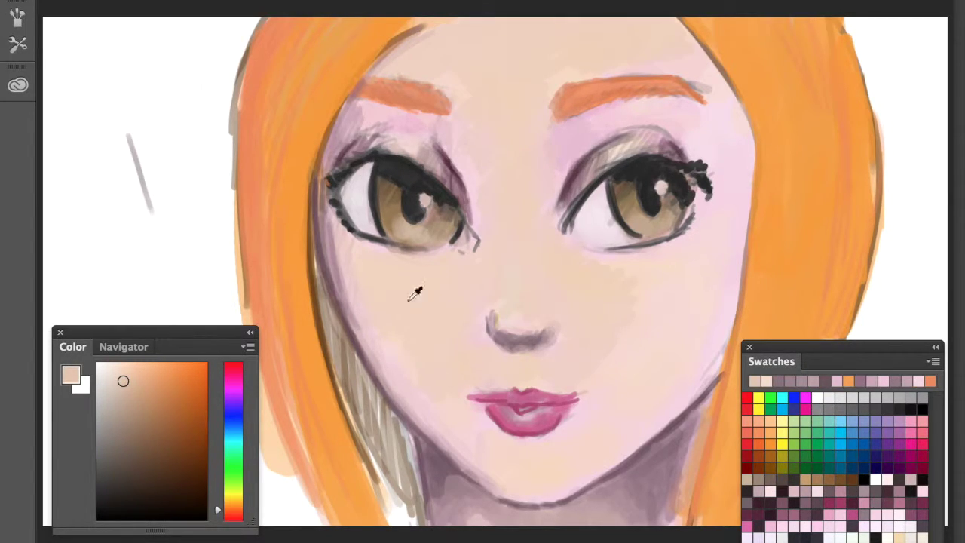
alt+click(641, 215)
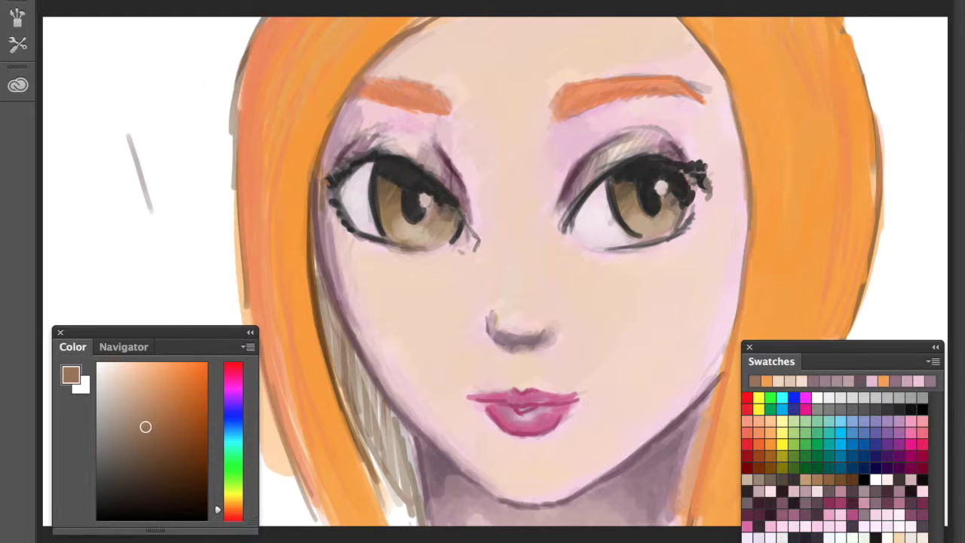
drag(339, 256, 388, 487)
drag(354, 354, 414, 520)
drag(328, 287, 399, 520)
drag(377, 463, 419, 520)
drag(682, 384, 708, 520)
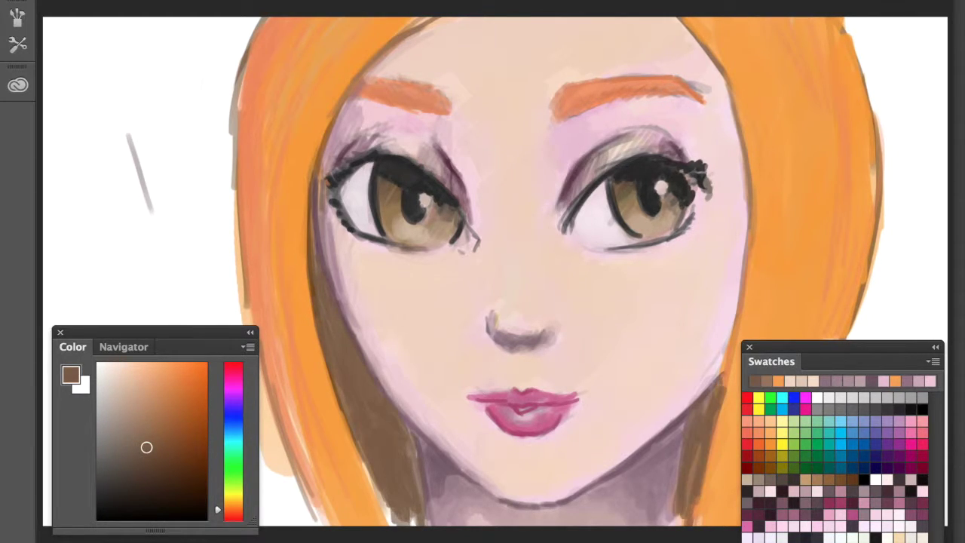
Step: Paint pale yellow highlight streaks on the right side of the hair
click(158, 374)
drag(754, 23, 787, 147)
drag(814, 19, 848, 241)
Step: Add two more pale yellow hair streaks, then sample skin, greyish mauve and light pink tones
drag(408, 19, 309, 139)
drag(765, 162, 833, 287)
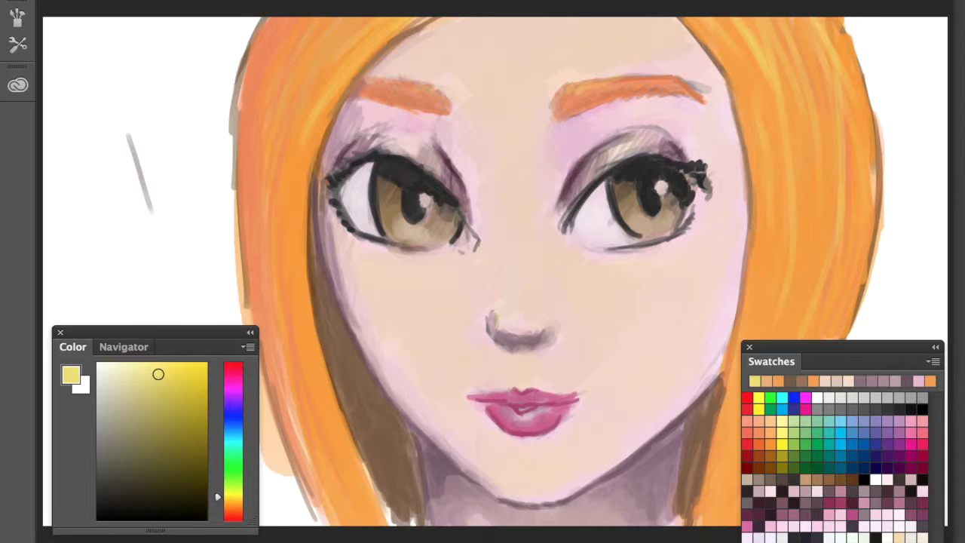
alt+click(721, 226)
alt+click(521, 331)
alt+click(517, 382)
alt+click(465, 407)
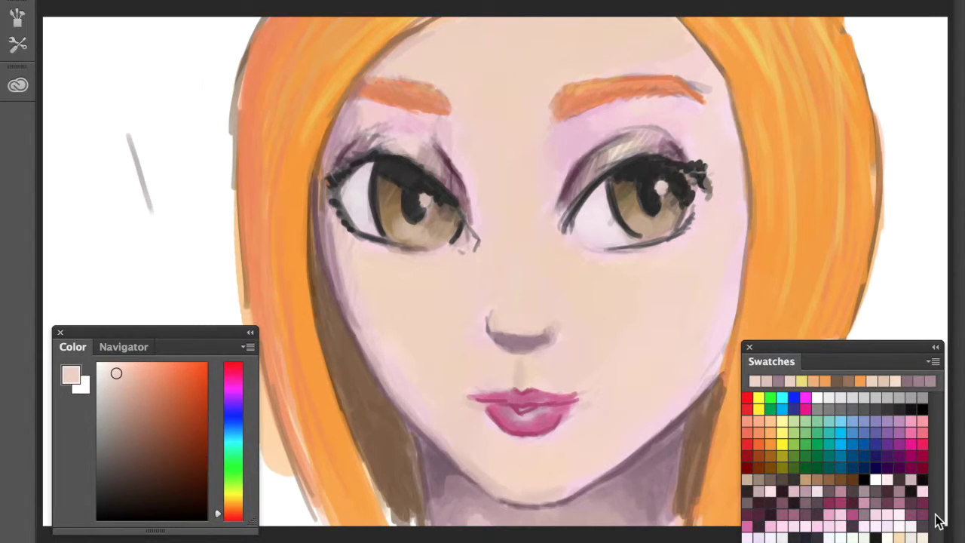
click(915, 515)
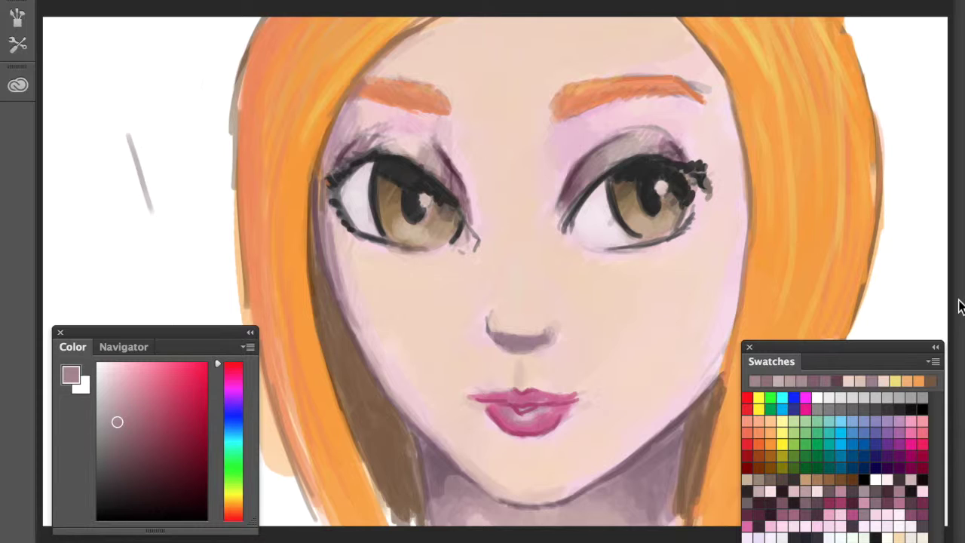
alt+click(445, 346)
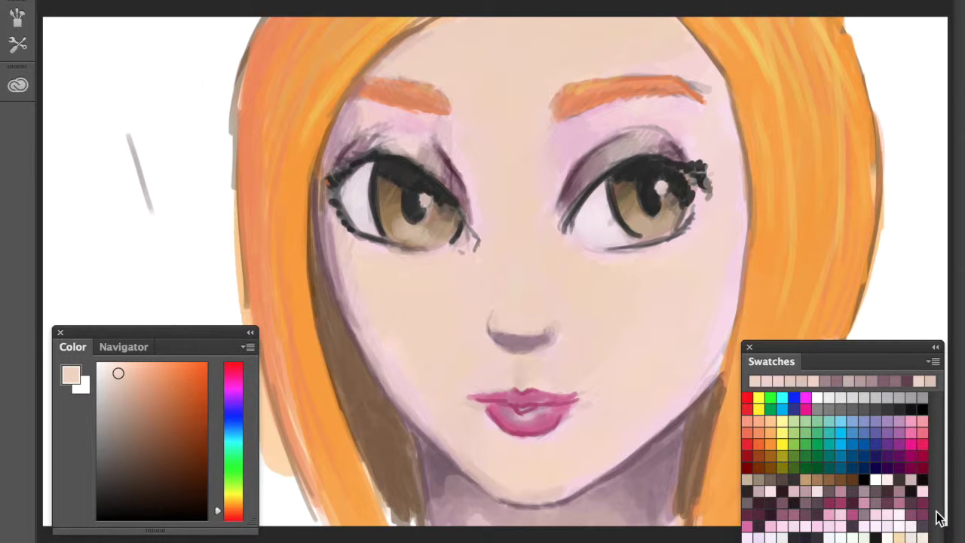
alt+click(467, 159)
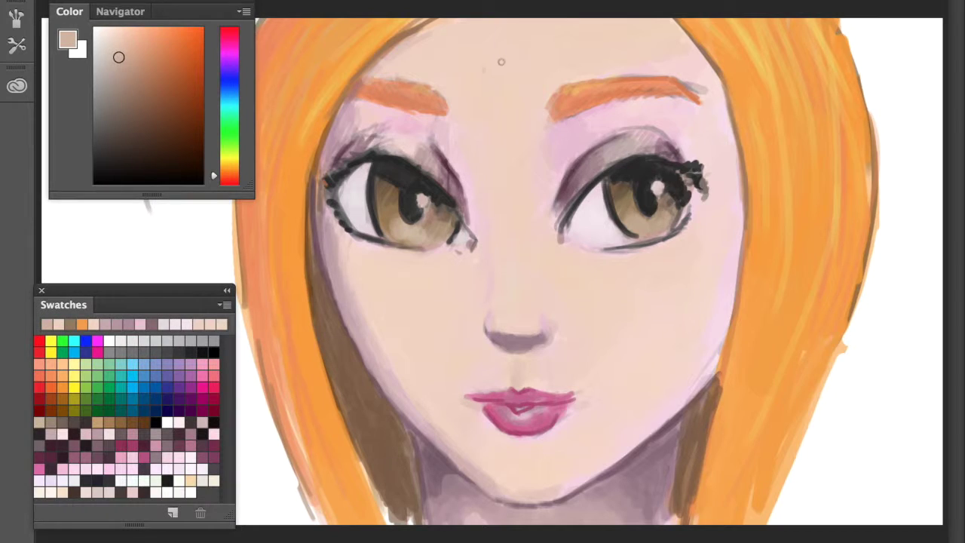
Step: Add soft pink blush to the right cheek with a resized soft brush
right_click(501, 61)
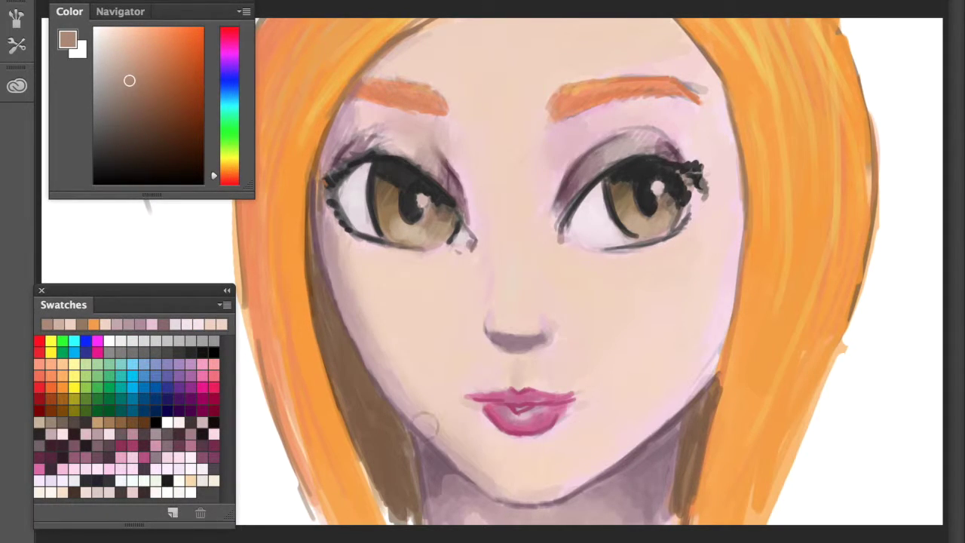
drag(603, 331, 700, 312)
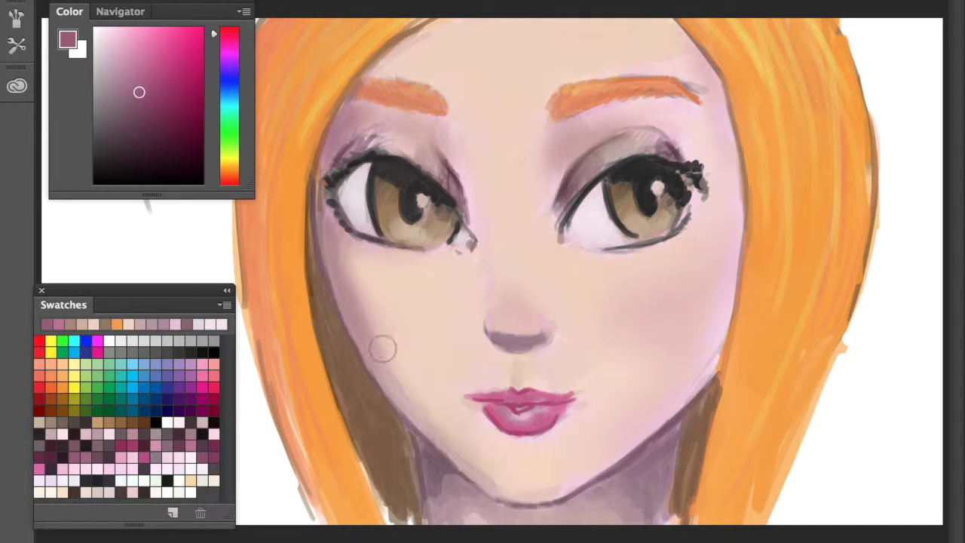
alt+click(407, 339)
key(bracketright)
key(bracketright)
key(bracketright)
key(bracketleft)
key(bracketleft)
key(bracketleft)
alt+click(447, 91)
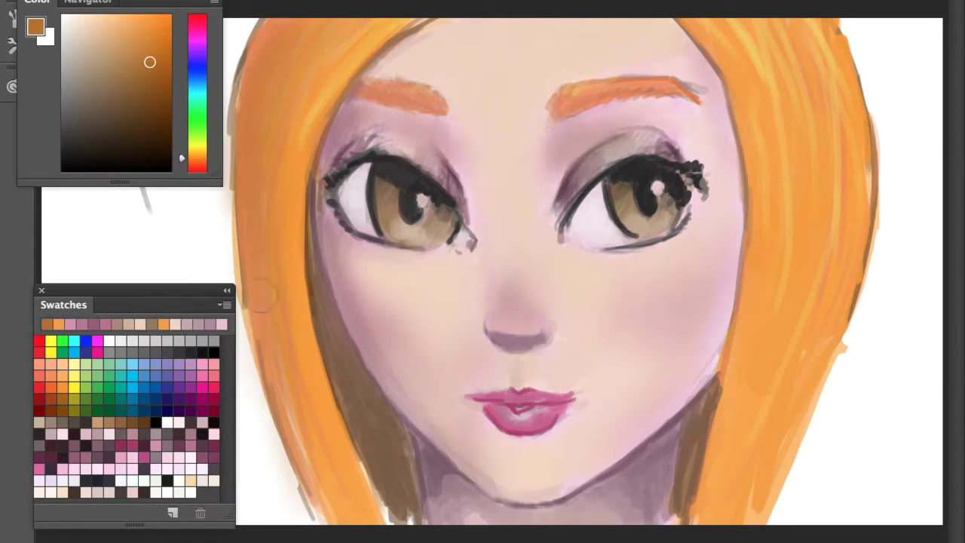
Step: Repaint the left eyebrow lighter and longer with orange sampled from the hair
alt+click(822, 170)
right_click(821, 170)
key(Return)
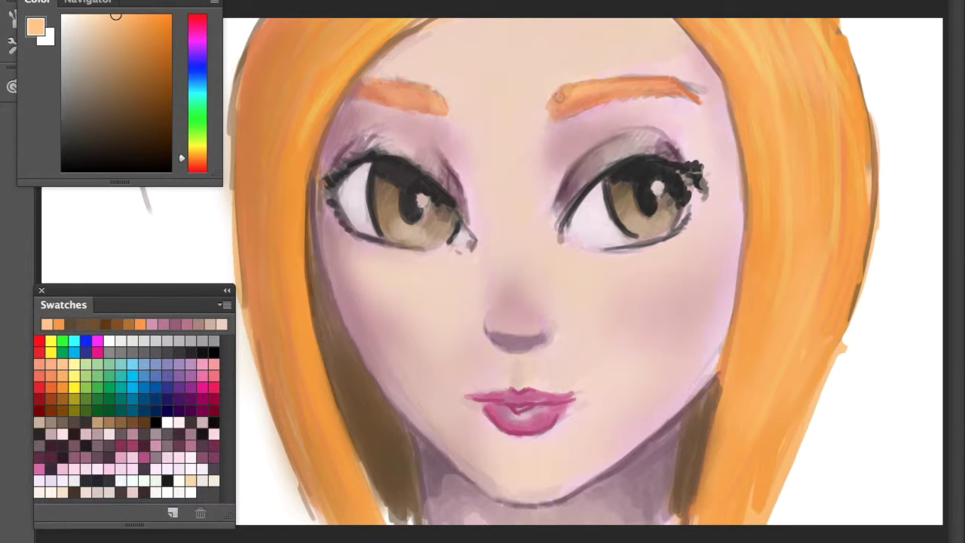
drag(361, 89, 456, 105)
Step: Paint light blue across the left background with panels hidden
alt+click(416, 170)
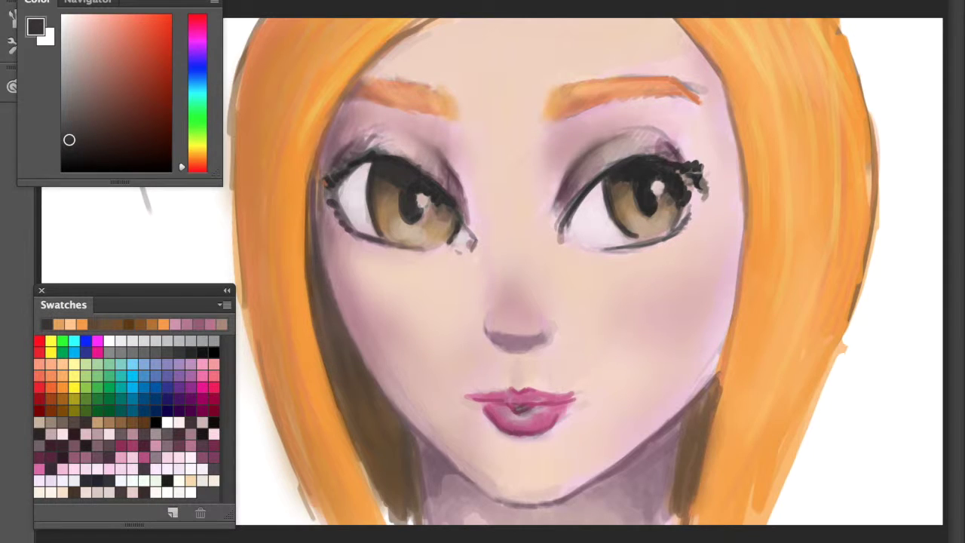
alt+click(513, 308)
alt+click(517, 294)
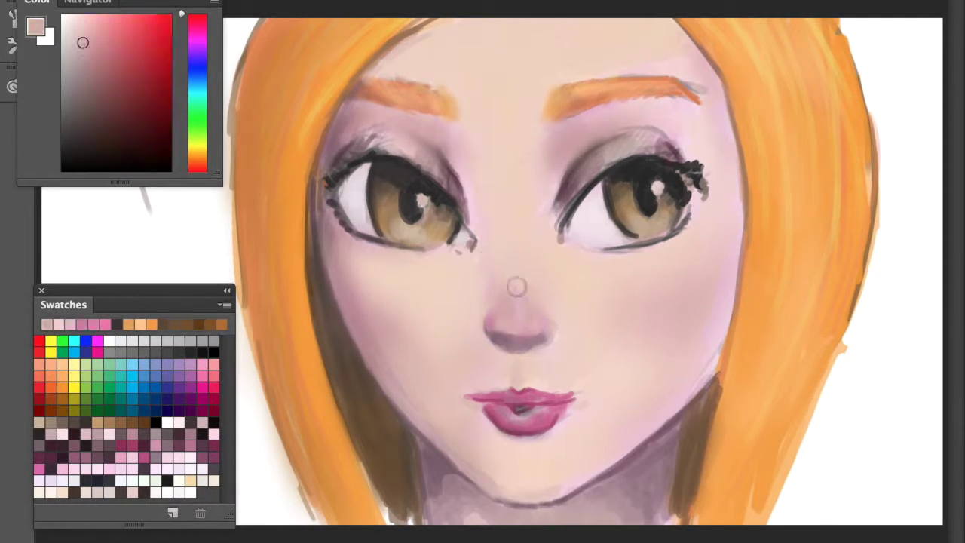
click(202, 92)
key(Tab)
drag(76, 90, 181, 468)
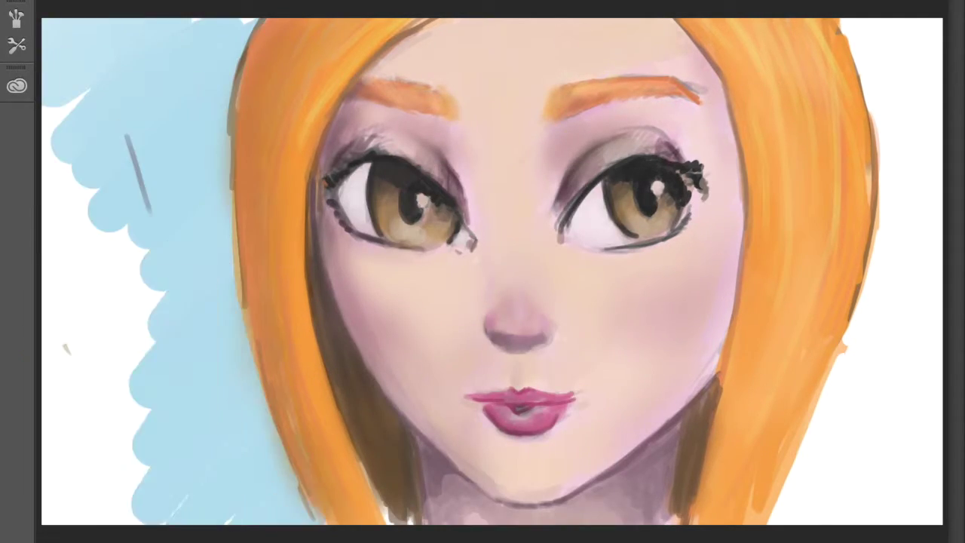
Step: Paint blue over the left and right background and add darker blotchy texture
drag(181, 317, 226, 512)
mouse_move(852, 426)
mouse_down()
mouse_move(827, 467)
mouse_move(915, 388)
mouse_move(904, 91)
mouse_up()
mouse_move(101, 189)
mouse_down()
mouse_move(107, 500)
mouse_move(75, 377)
mouse_up()
mouse_move(143, 151)
mouse_down()
mouse_move(226, 48)
mouse_move(189, 144)
mouse_up()
drag(150, 362, 286, 512)
mouse_move(830, 512)
mouse_down()
mouse_move(920, 377)
mouse_move(780, 473)
mouse_move(905, 45)
mouse_up()
Step: Soften the blue background strokes, the left hair edge and the brown shadow beside the face
drag(905, 211, 829, 528)
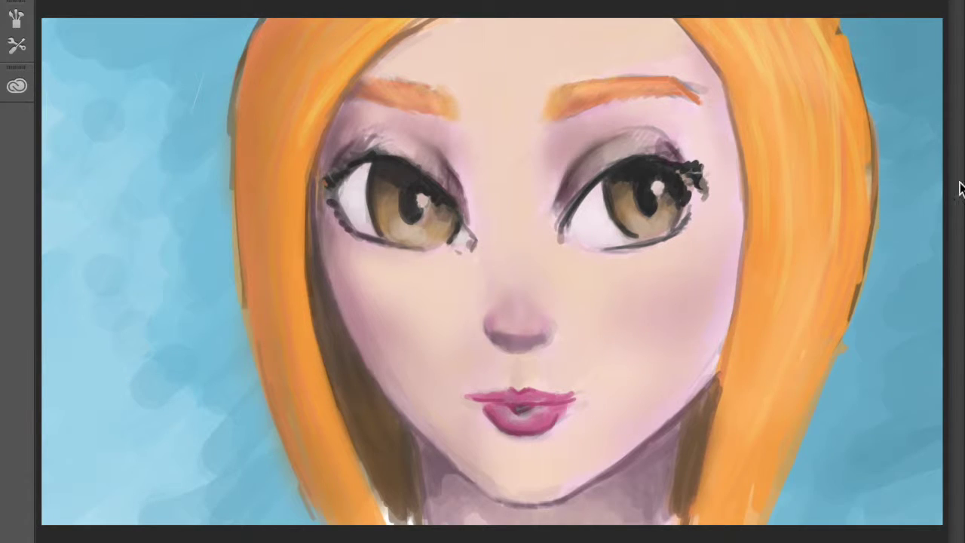
drag(219, 90, 218, 294)
drag(93, 142, 241, 513)
mouse_move(301, 422)
mouse_down()
mouse_move(258, 114)
mouse_move(302, 497)
mouse_up()
right_click(433, 135)
right_click(431, 222)
drag(317, 362, 400, 520)
right_click(124, 95)
scroll(276, 294, down, 5)
key(F6)
Step: Speckle orange freckles across both cheeks and fade them into the skin
click(142, 134)
drag(354, 267, 449, 290)
drag(584, 290, 710, 281)
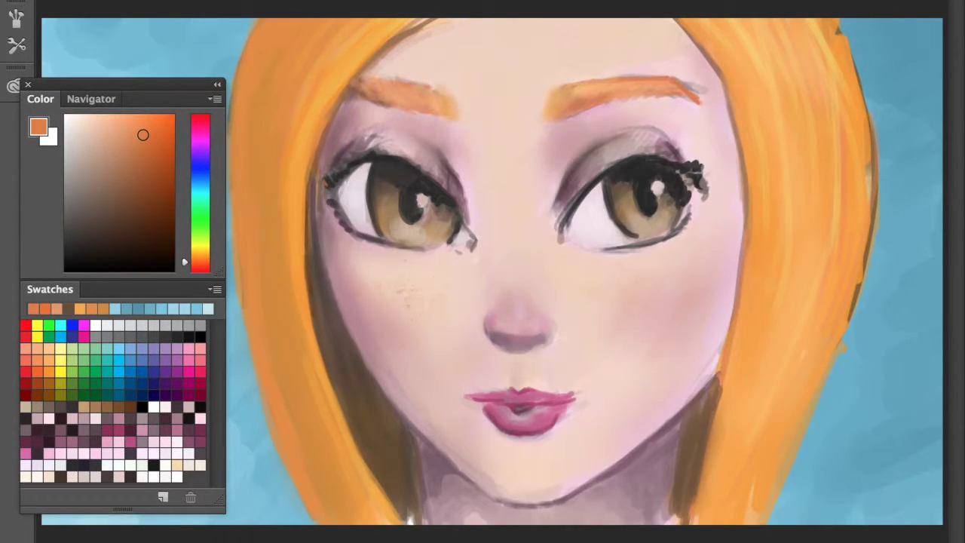
right_click(652, 208)
scroll(838, 482, down, 5)
drag(839, 482, 838, 454)
Step: Pick brown, light pink, dusty pink and dark brown retouching colours and adjust the brush
click(132, 197)
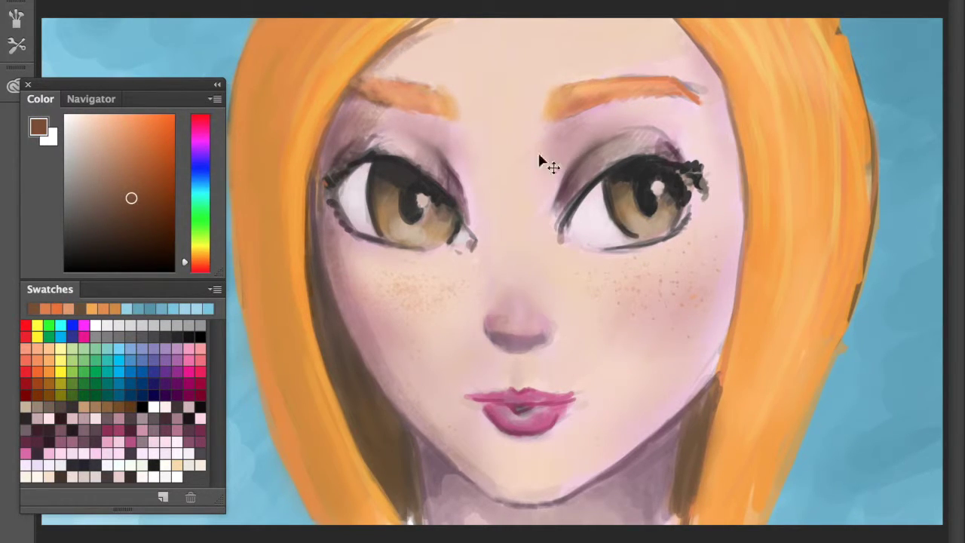
click(93, 144)
alt+click(522, 293)
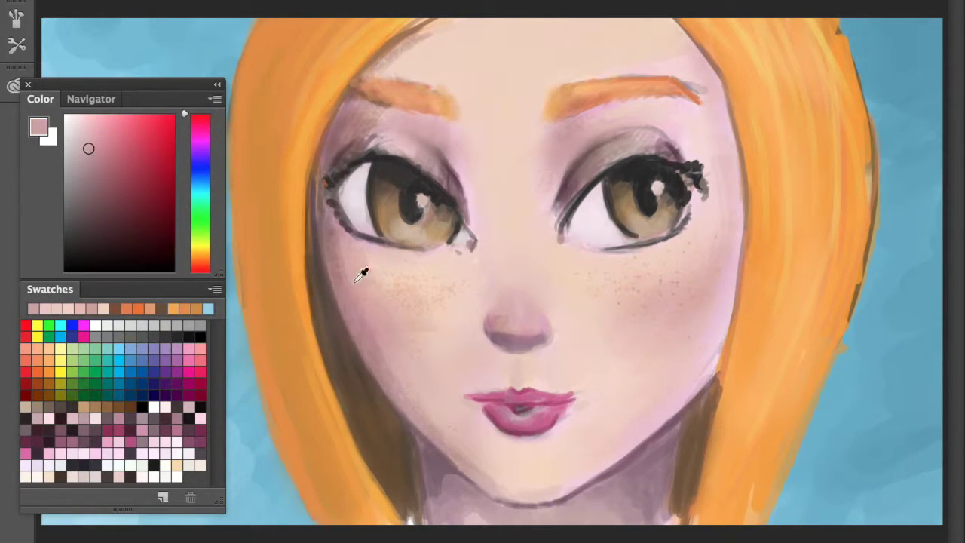
alt+click(442, 67)
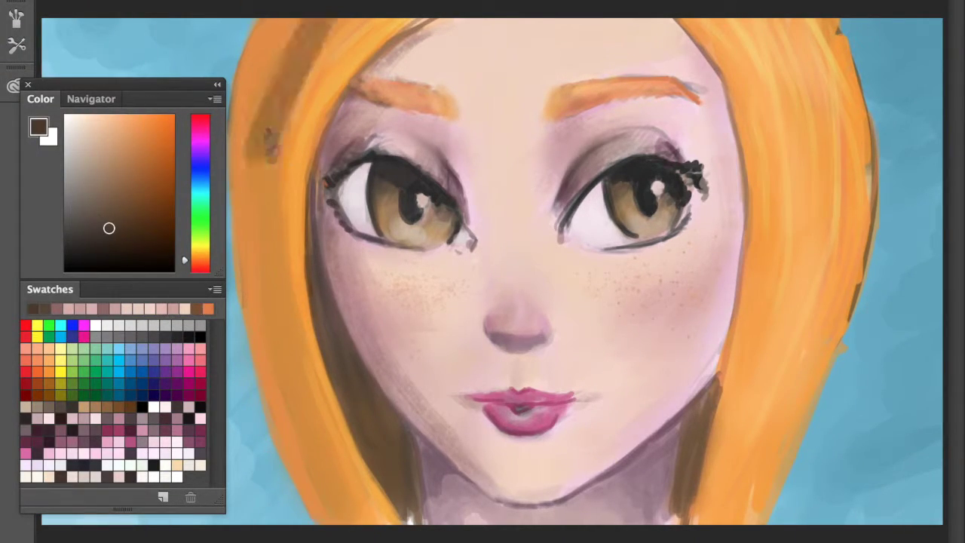
right_click(558, 128)
key(Escape)
Step: Sample orange from the eyebrow and hair, and pick light blue-grey and muted mauve for retouching
alt+click(685, 80)
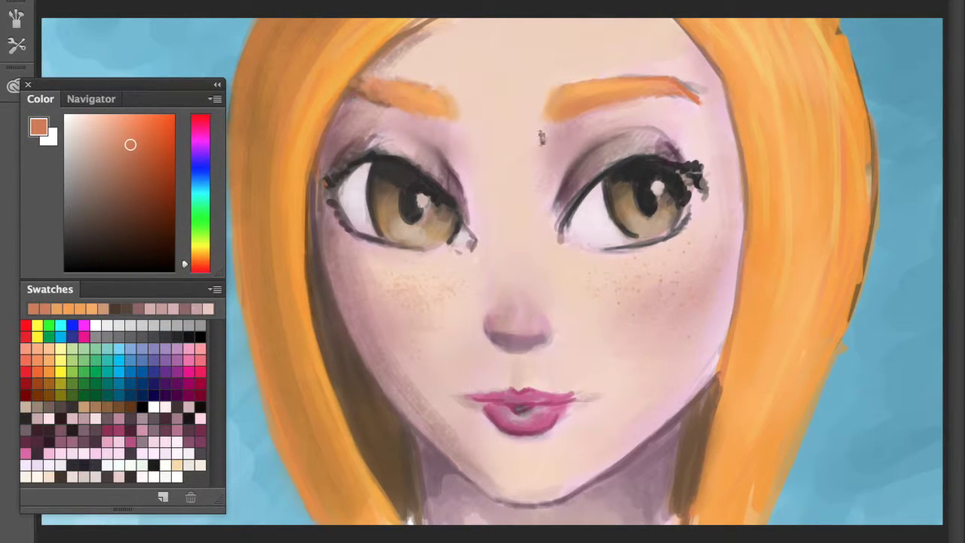
alt+click(659, 241)
right_click(434, 199)
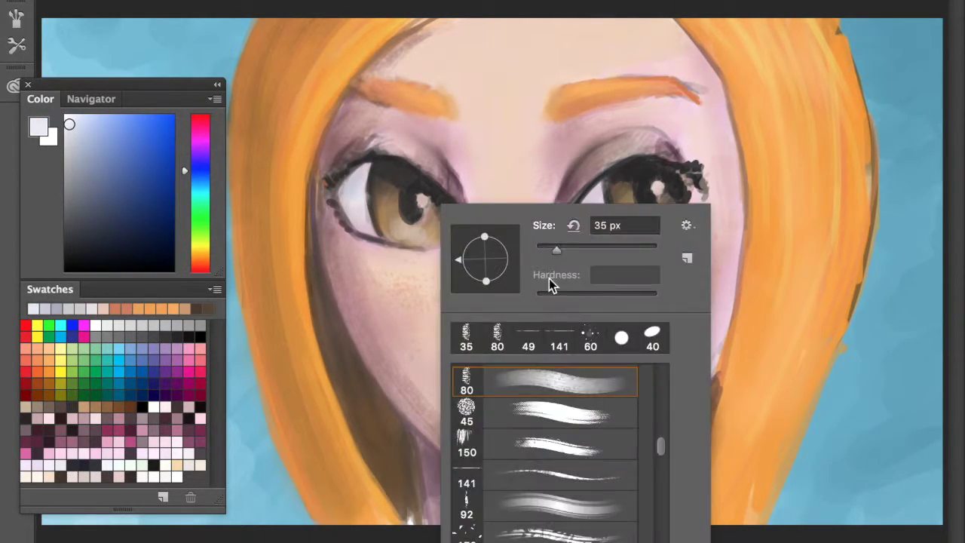
key(Escape)
alt+click(829, 113)
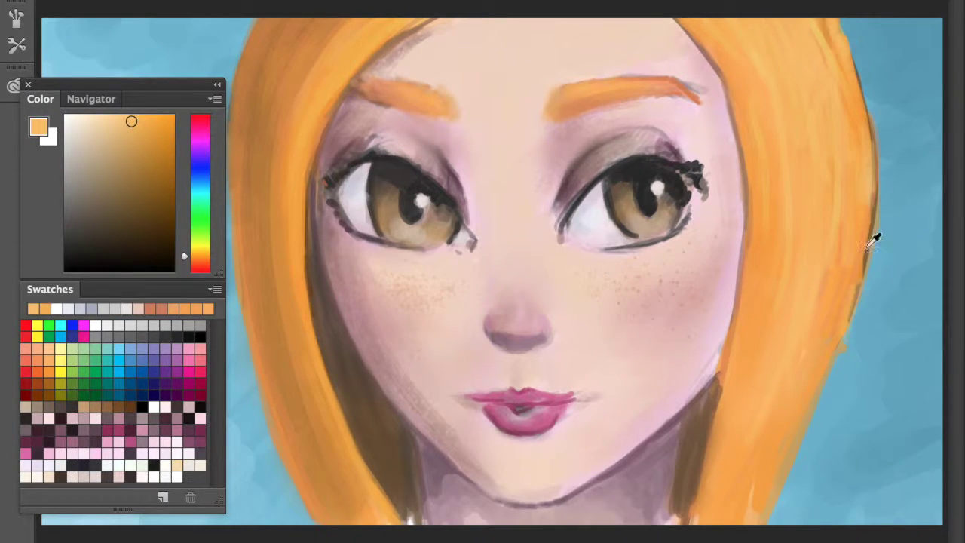
alt+click(629, 509)
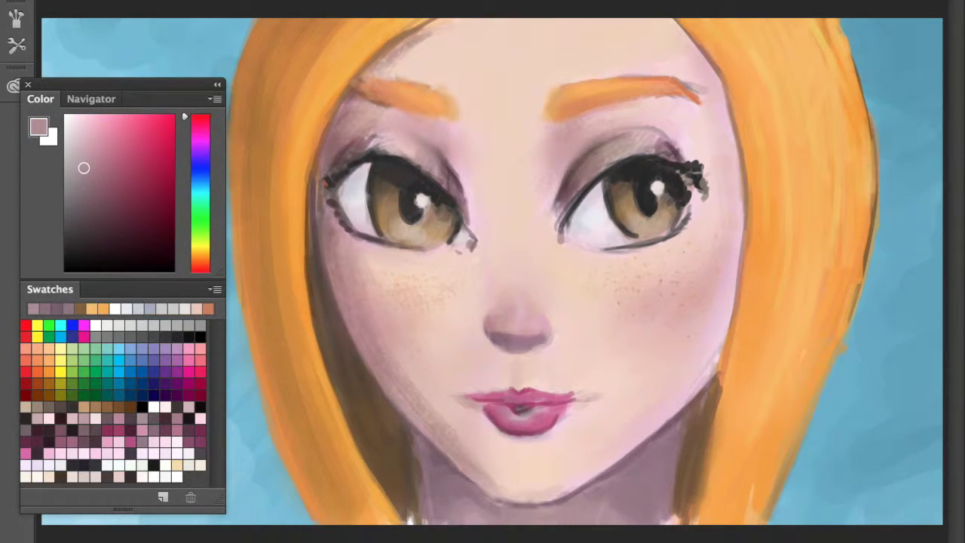